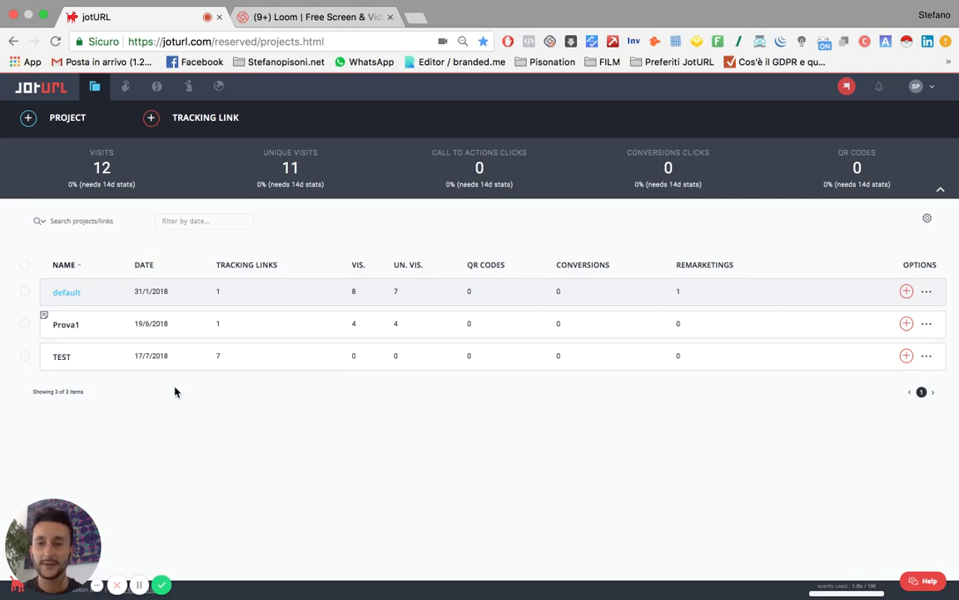
# Step: Create a new project named AFFILIATE MANAGEMENT and save it
pyautogui.click(26, 122)
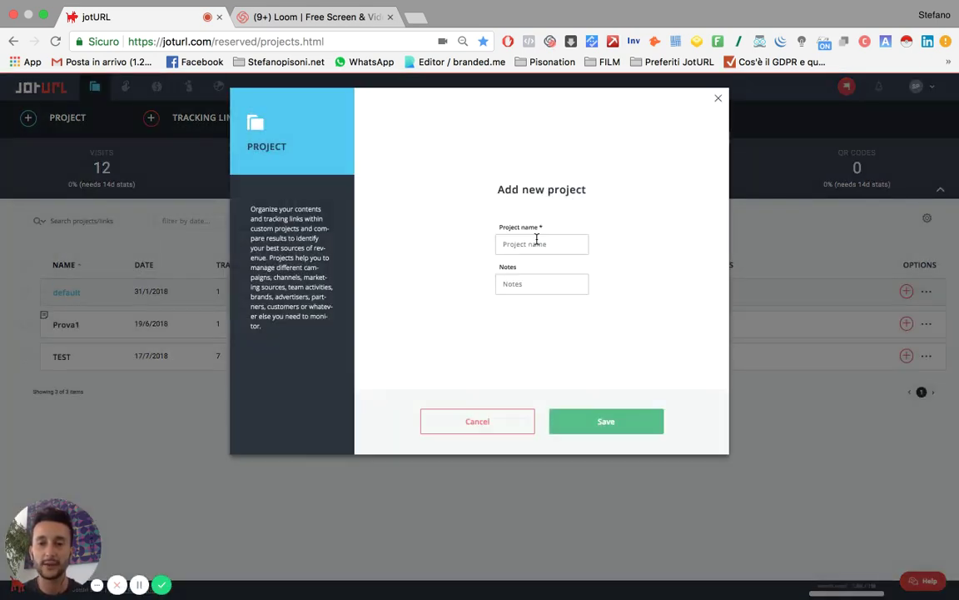
pyautogui.click(535, 242)
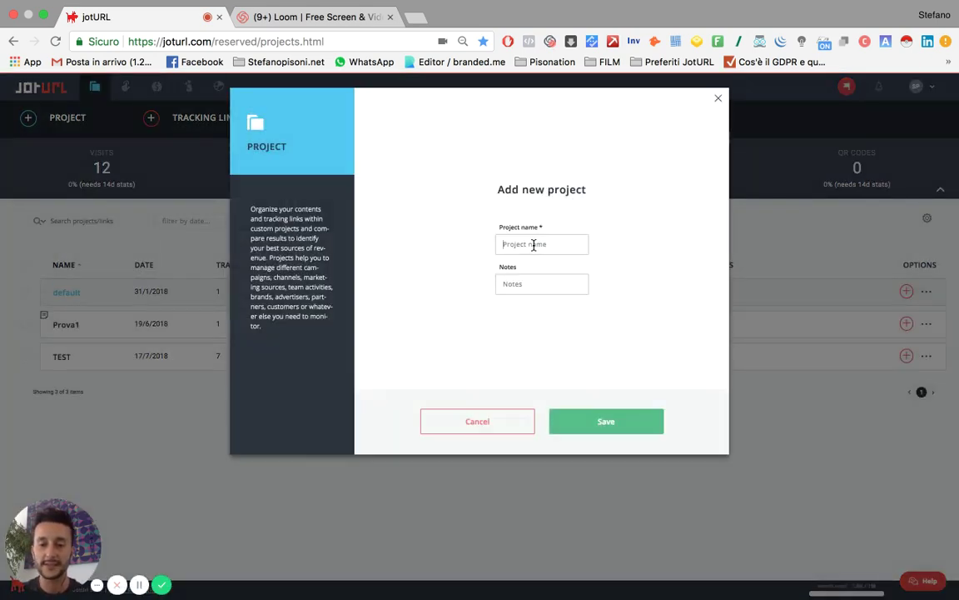
pyautogui.write('AFFILIATE MAN')
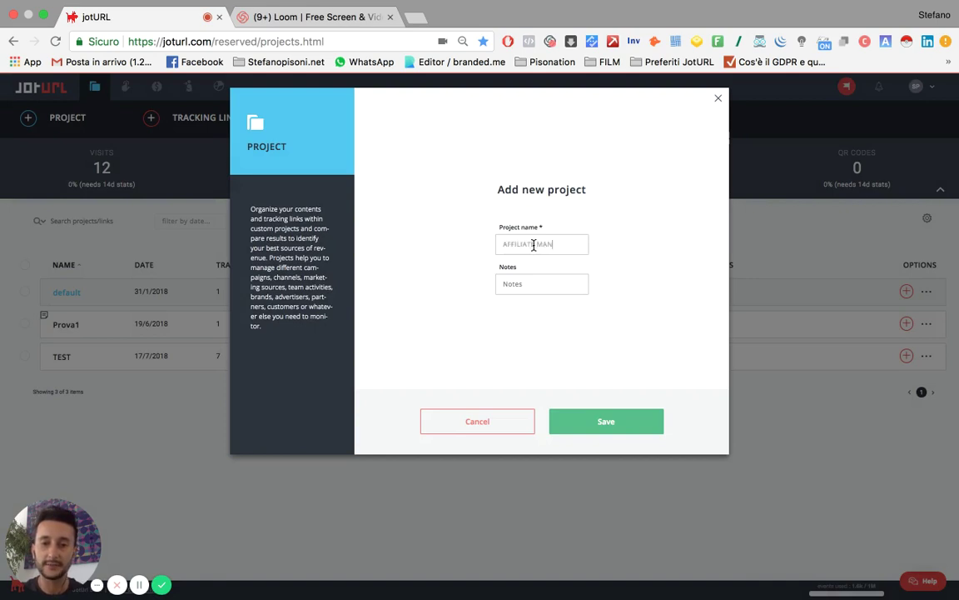
pyautogui.write('AGEMENT')
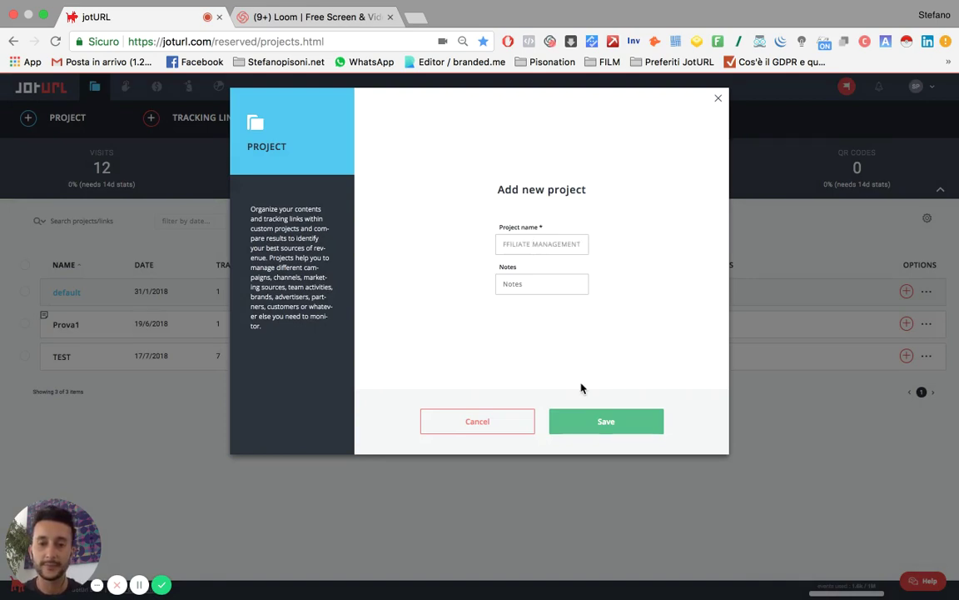
pyautogui.click(610, 422)
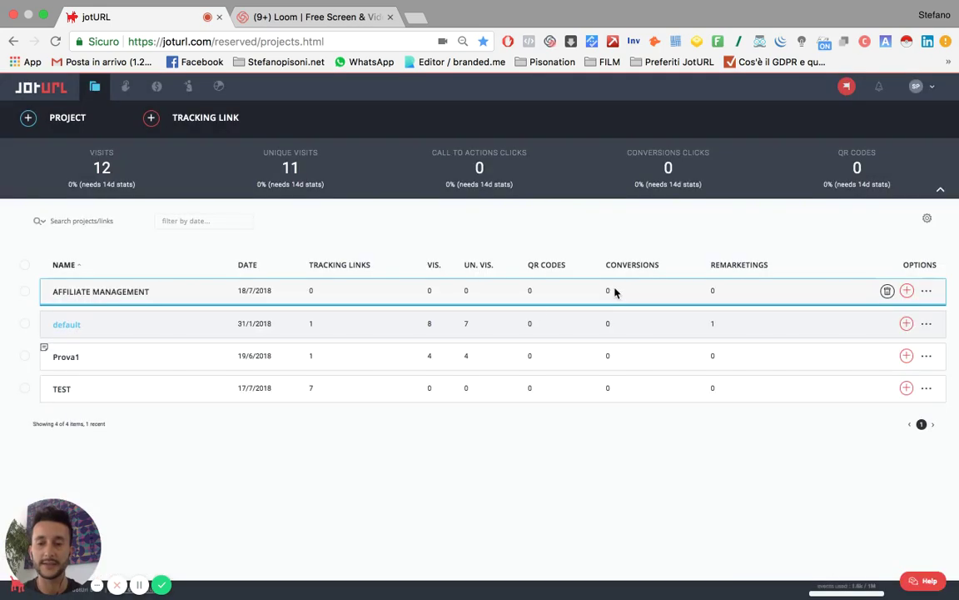
pyautogui.click(118, 291)
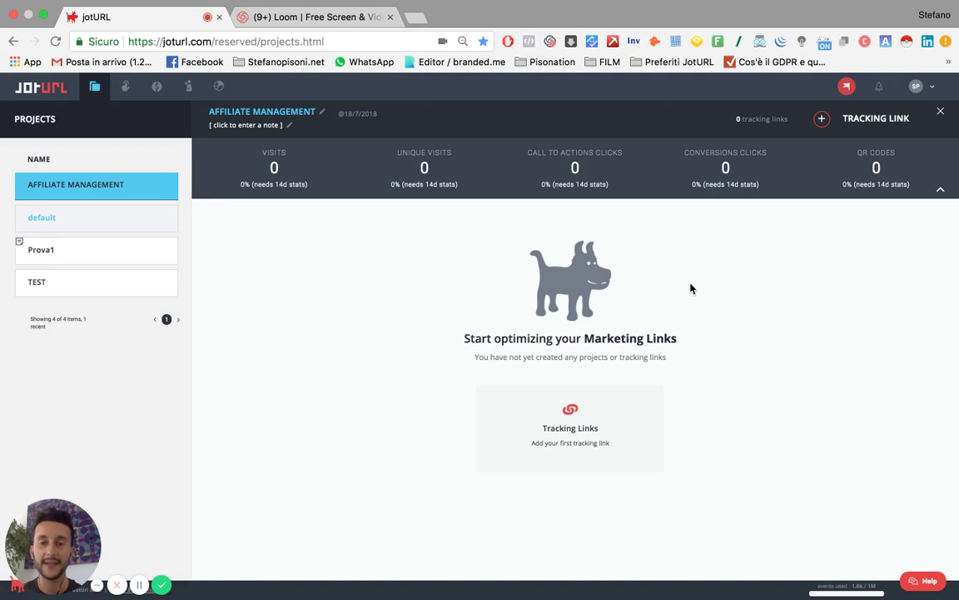
pyautogui.click(821, 121)
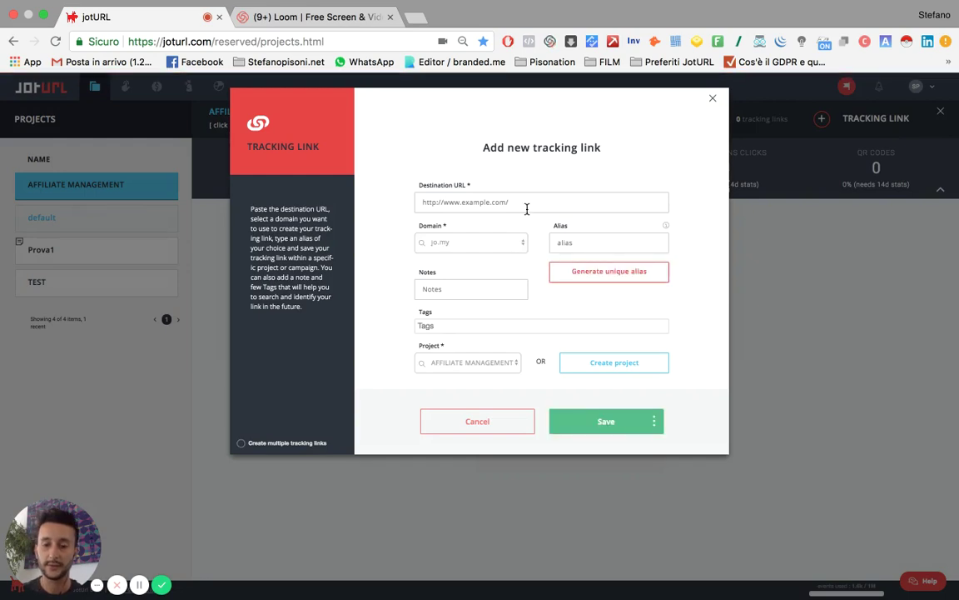
pyautogui.click(488, 202)
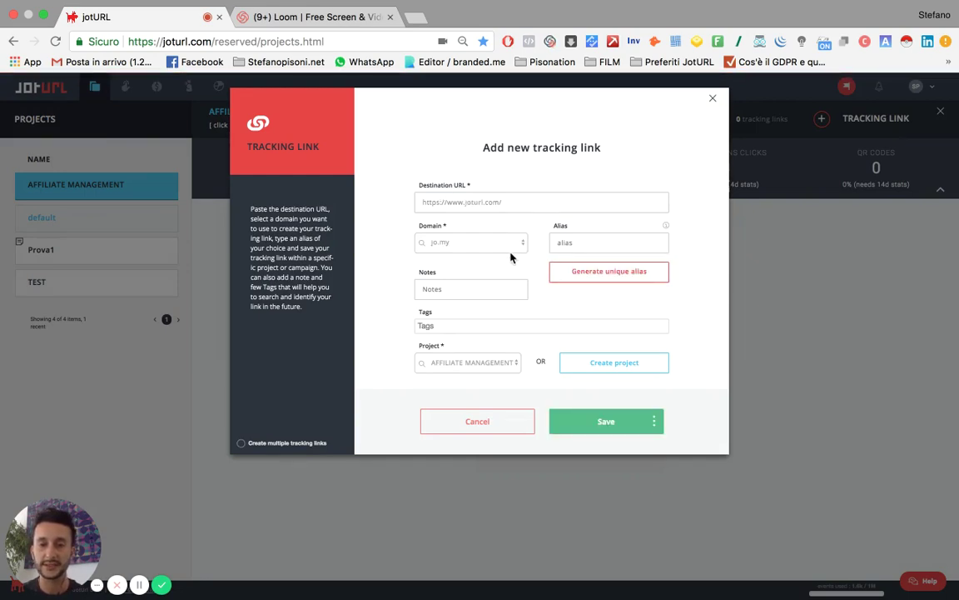
pyautogui.click(566, 242)
pyautogui.write('mun')
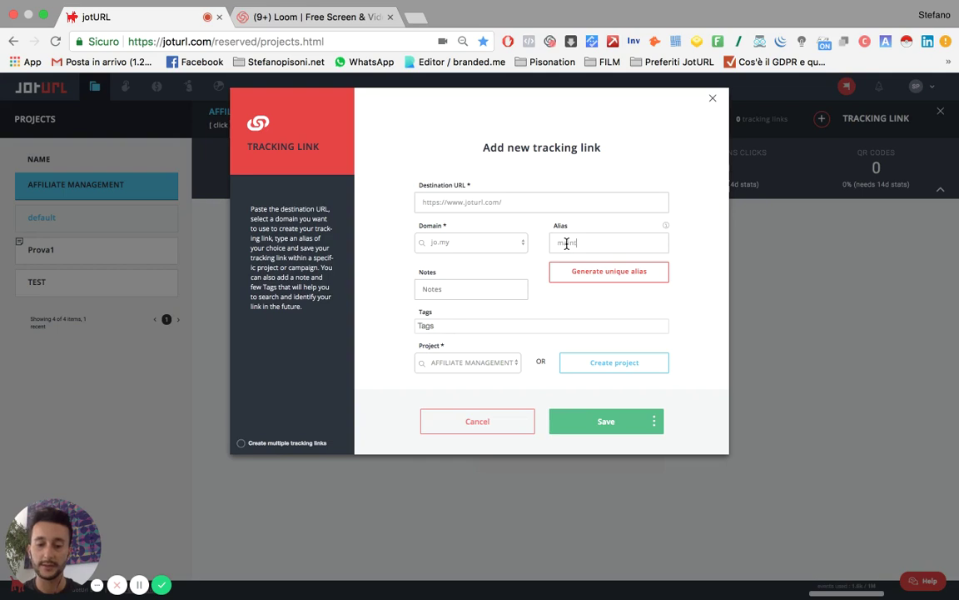
pyautogui.write('ra')
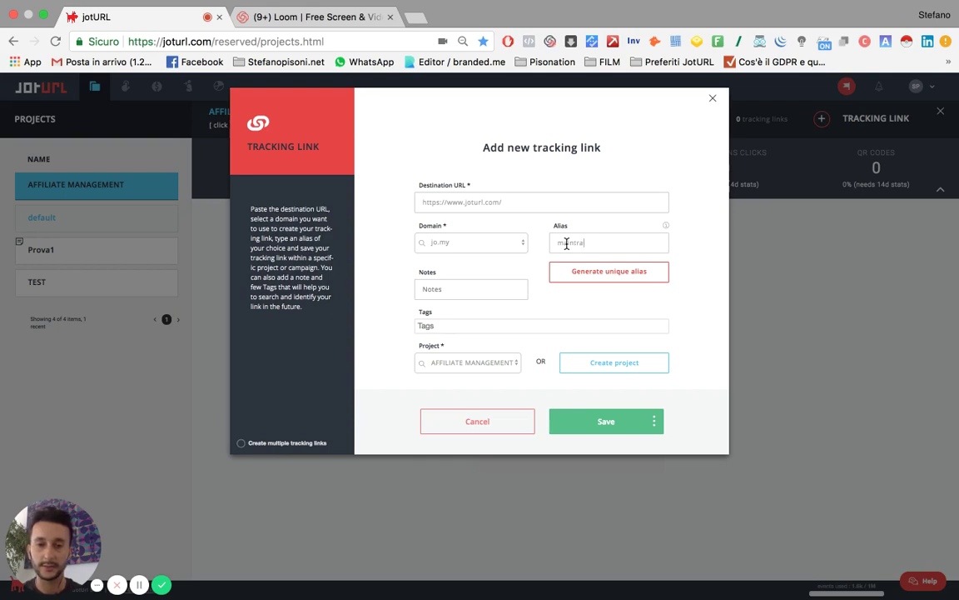
pyautogui.write('ilkinglink')
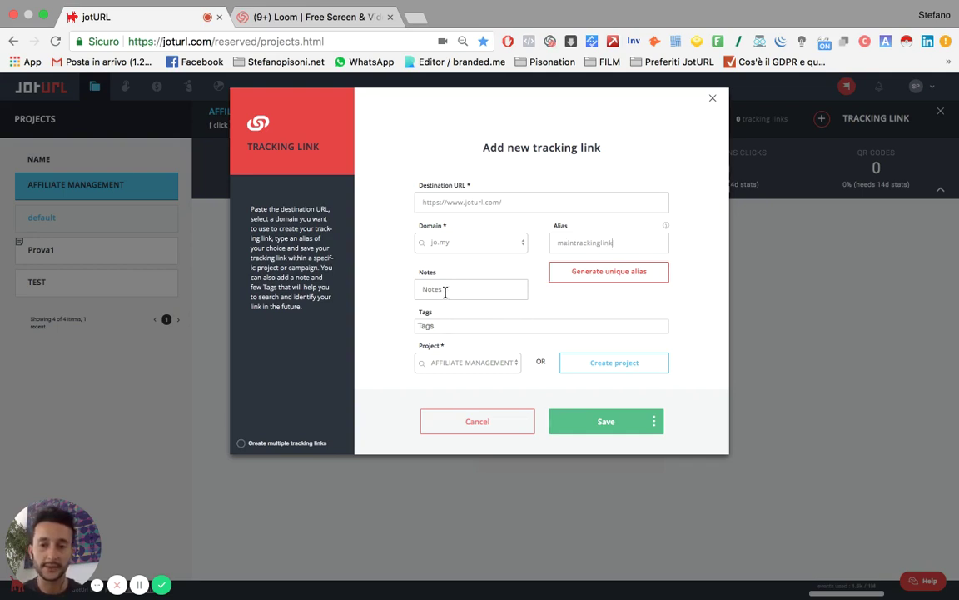
pyautogui.click(651, 420)
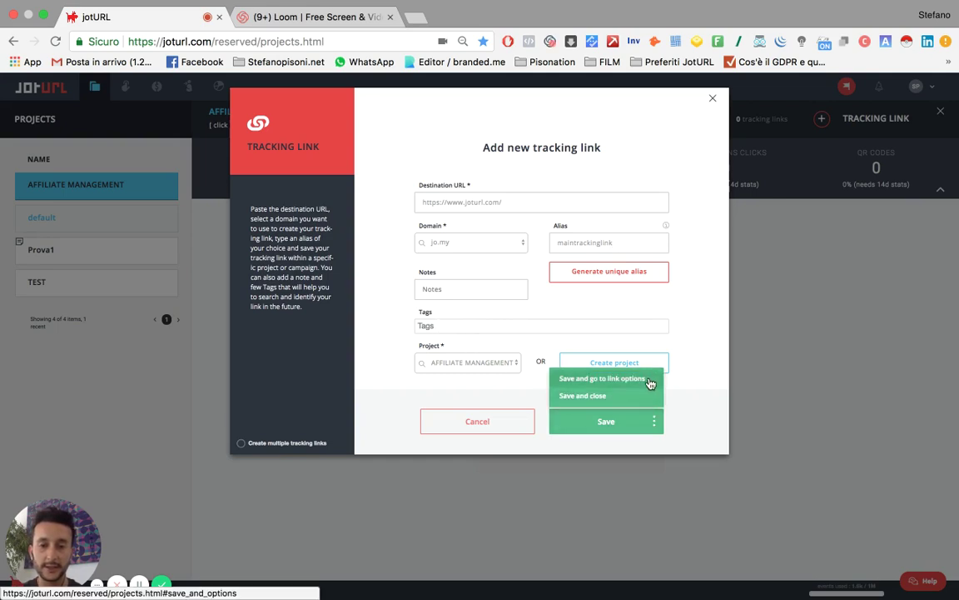
pyautogui.click(651, 383)
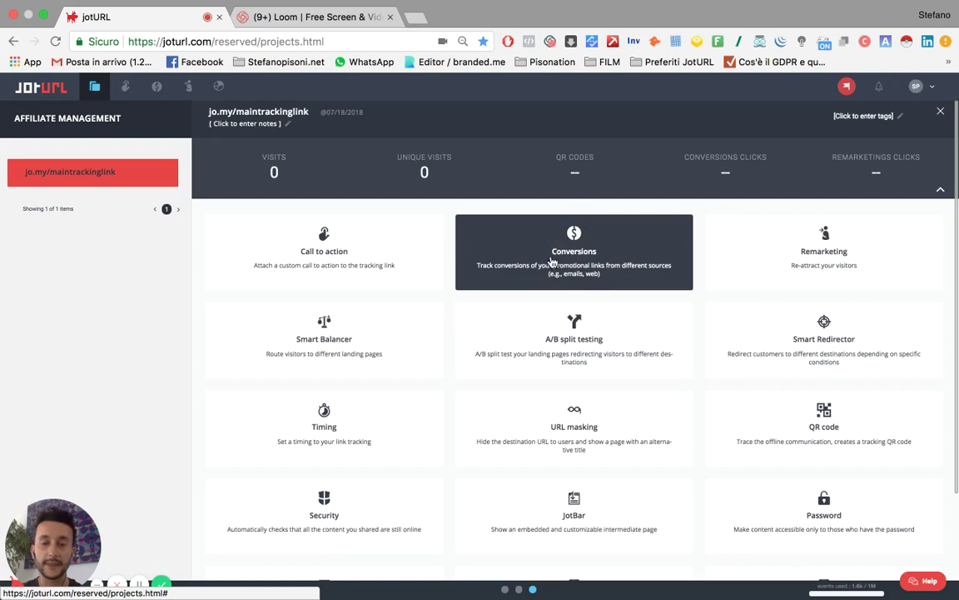
# Step: Connect the Stetest conversion code to the jo.my/maintrackinglink tracking link as its first conversion and save
pyautogui.click(601, 251)
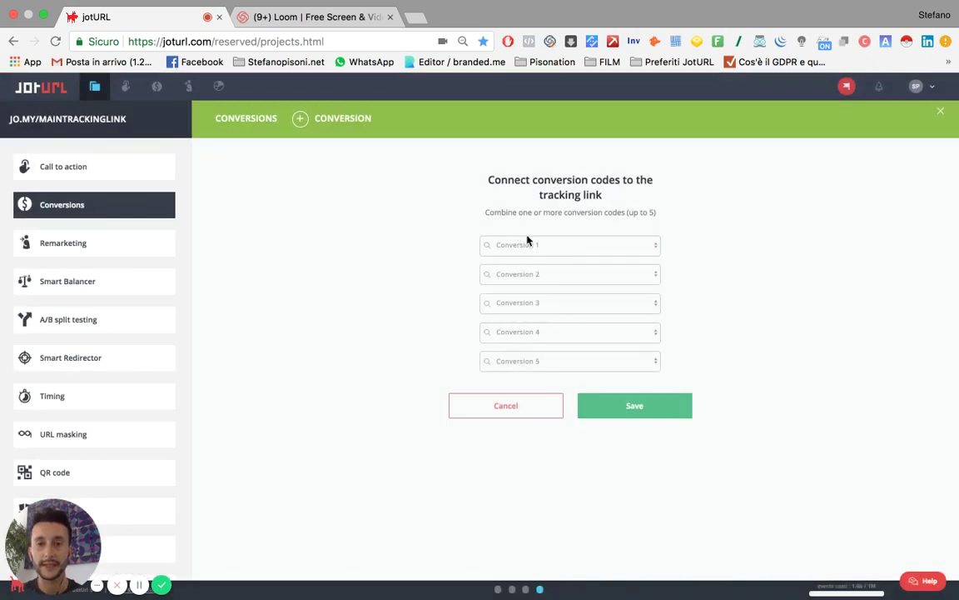
pyautogui.click(568, 245)
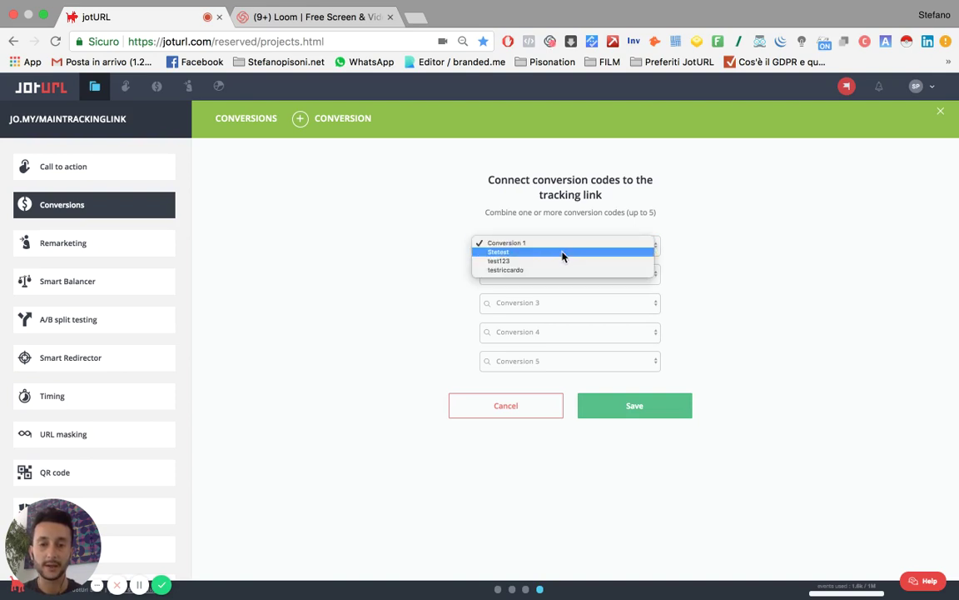
pyautogui.click(563, 252)
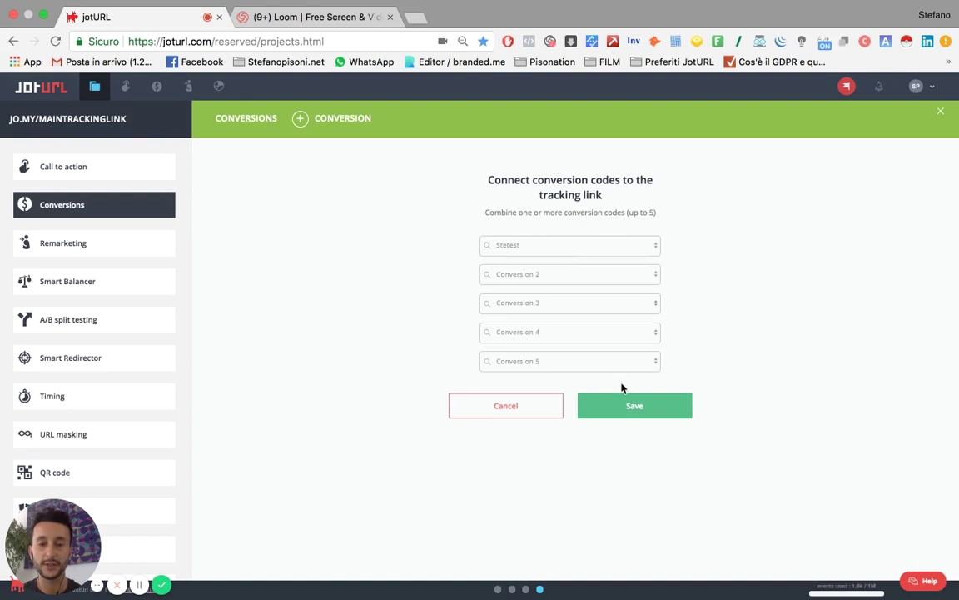
pyautogui.click(635, 408)
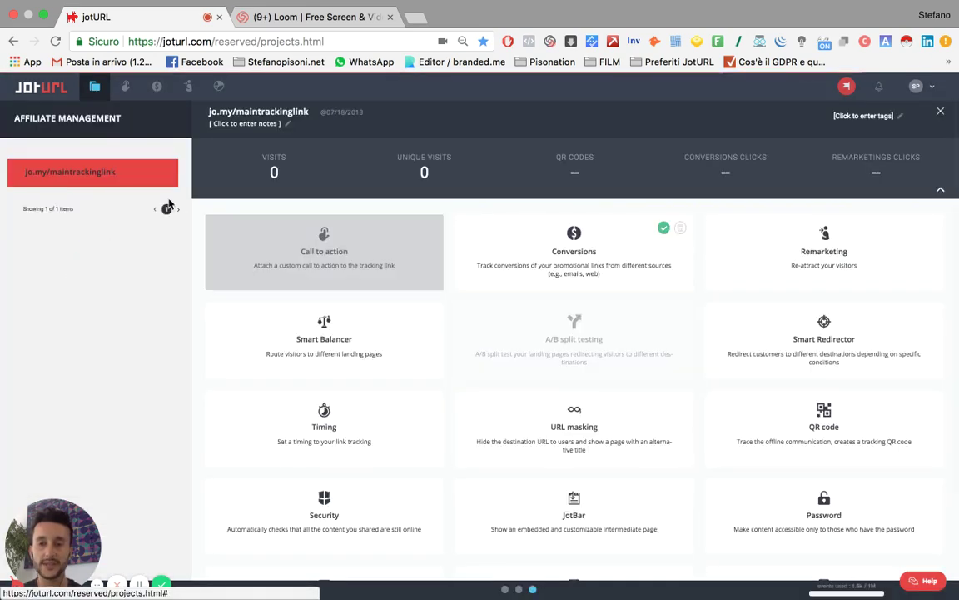
pyautogui.moveTo(184, 295)
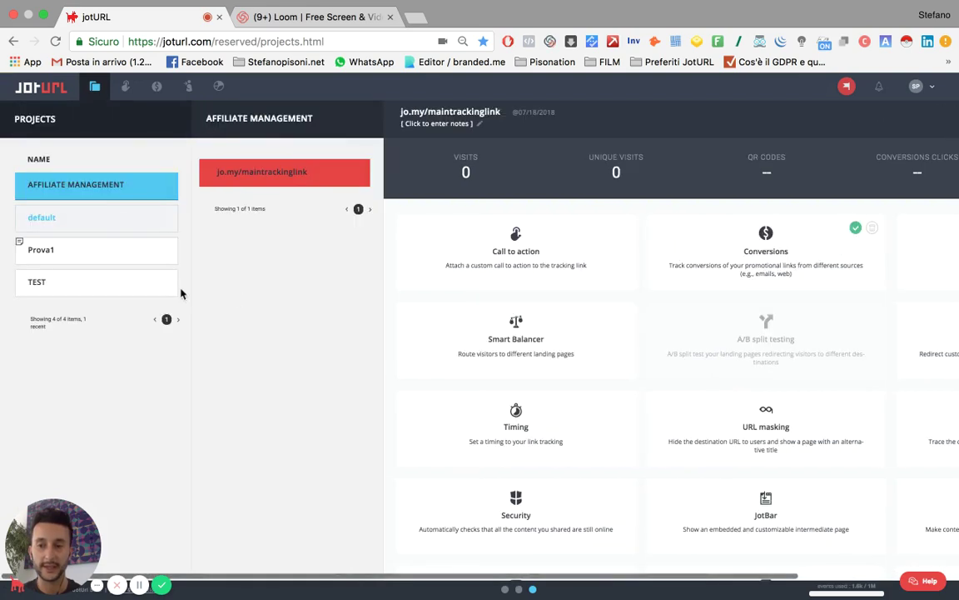
pyautogui.click(106, 187)
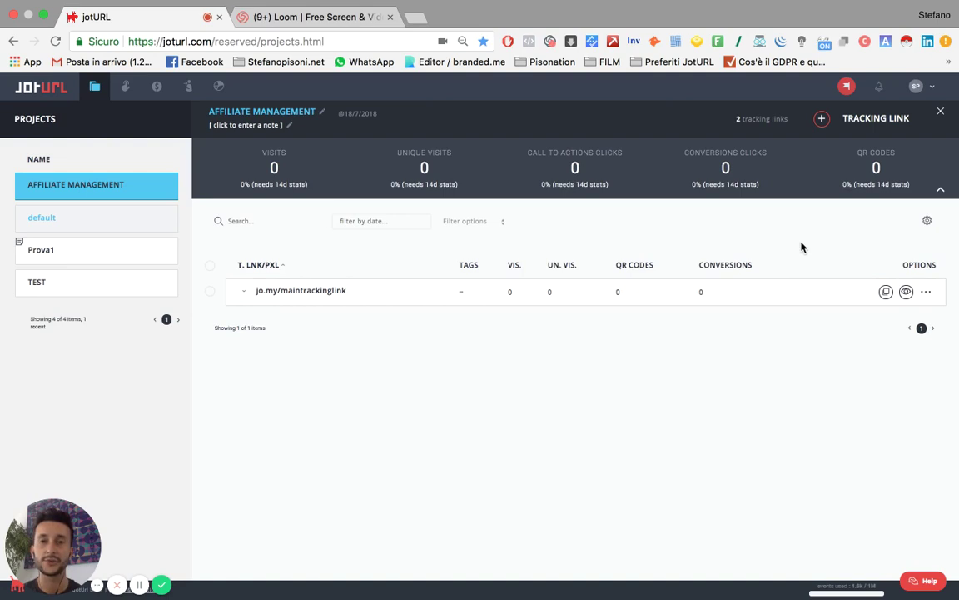
pyautogui.click(823, 123)
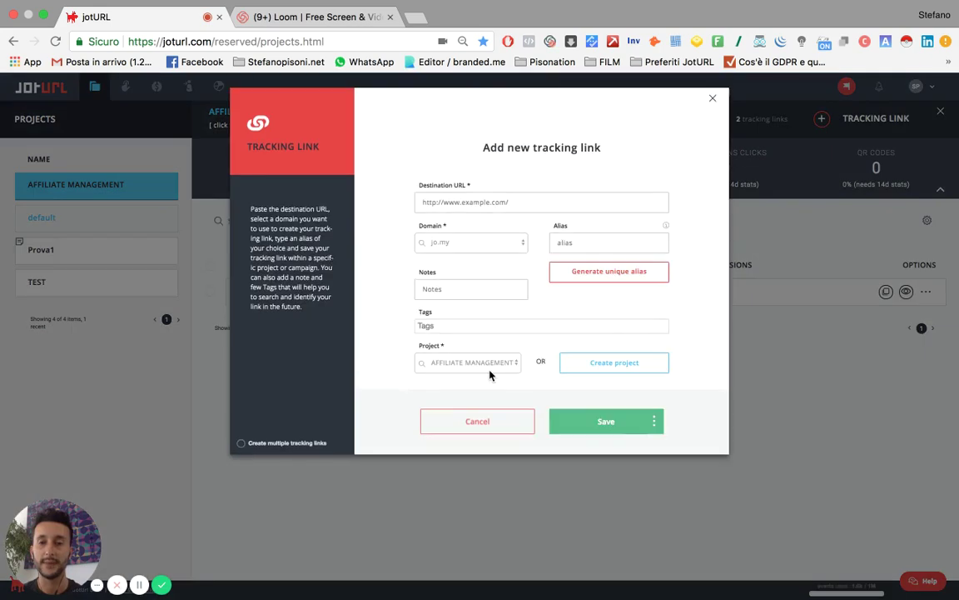
pyautogui.click(508, 209)
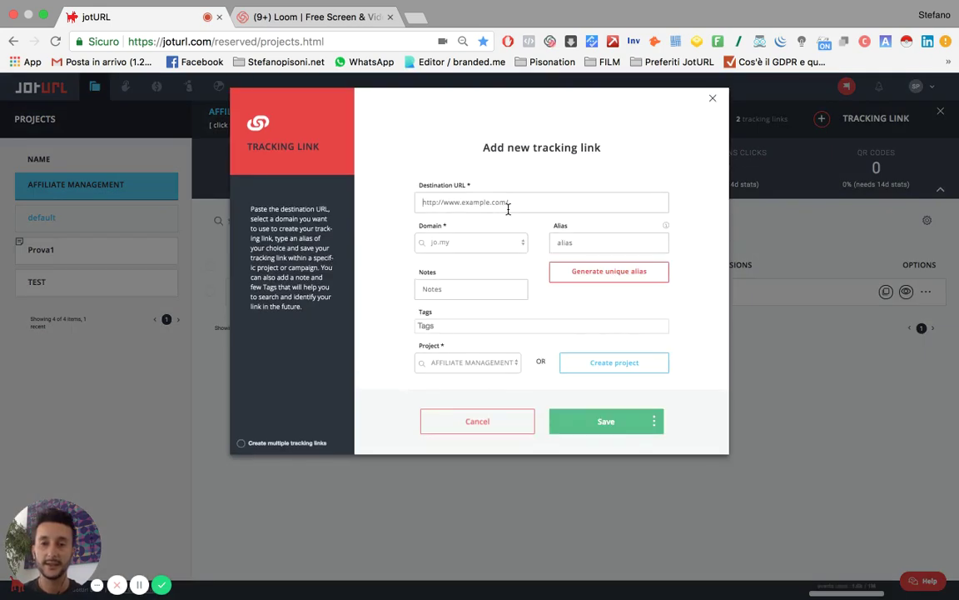
pyautogui.write('http://jo.my/maintrackinglink')
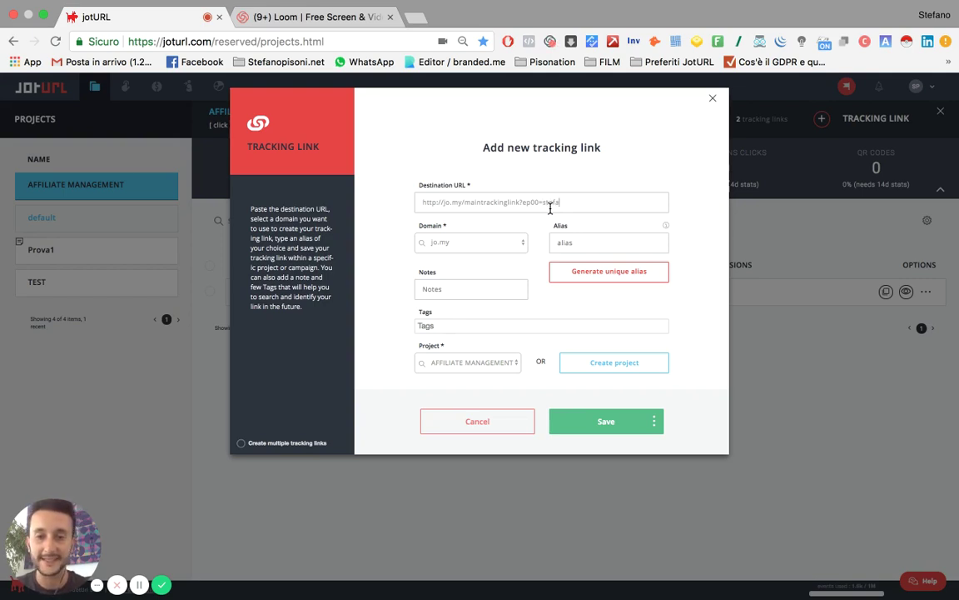
pyautogui.write('noaffiliate')
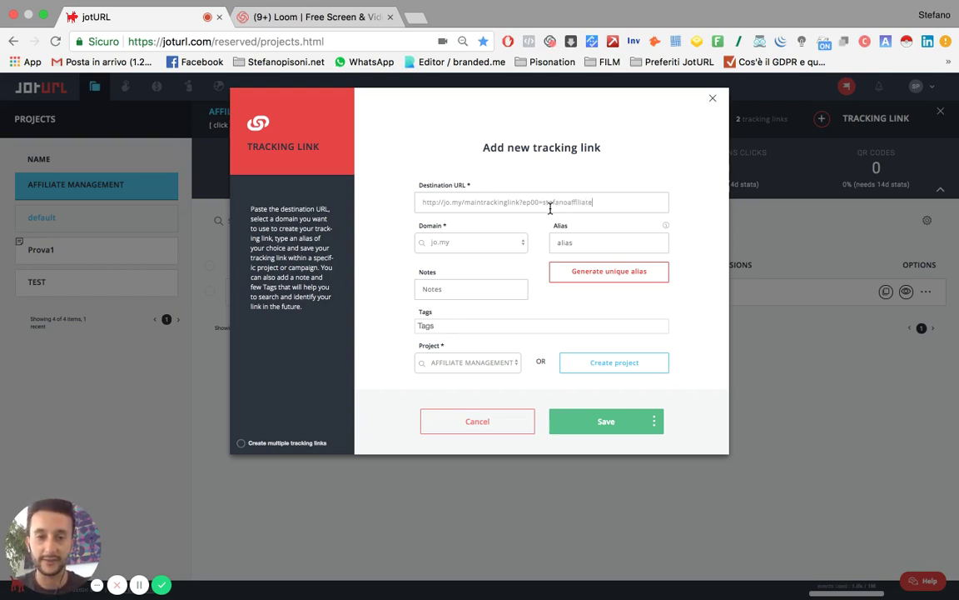
# Step: Set the new link's alias to the affiliate's first name followed by affiliate123test
pyautogui.click(567, 242)
pyautogui.write('af')
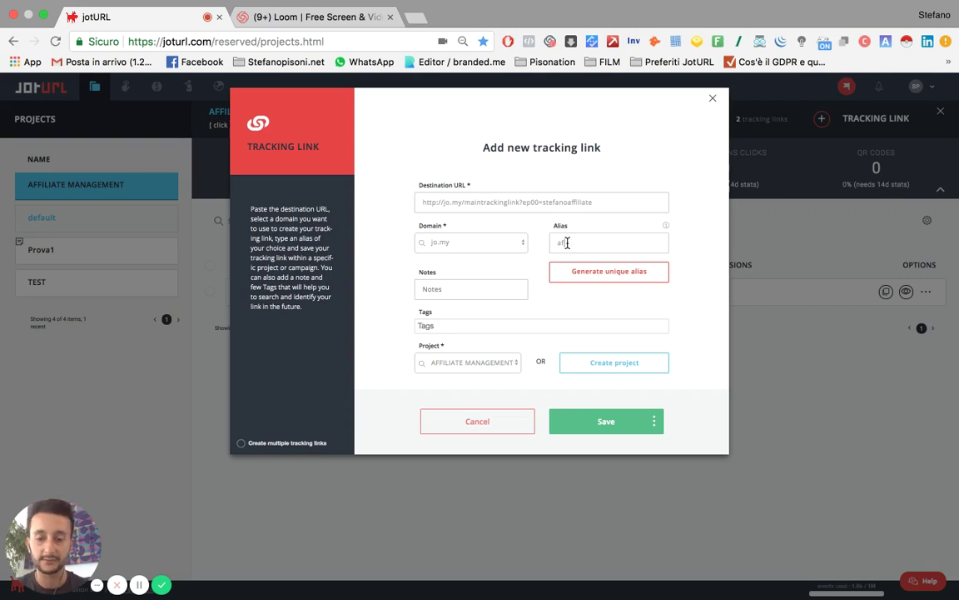
pyautogui.write('filiate')
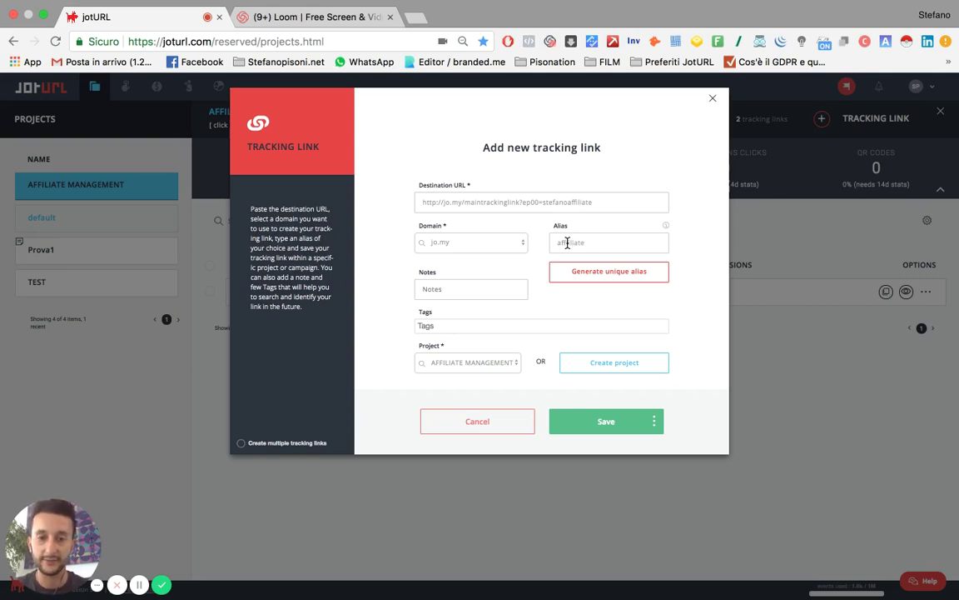
pyautogui.write('stefano')
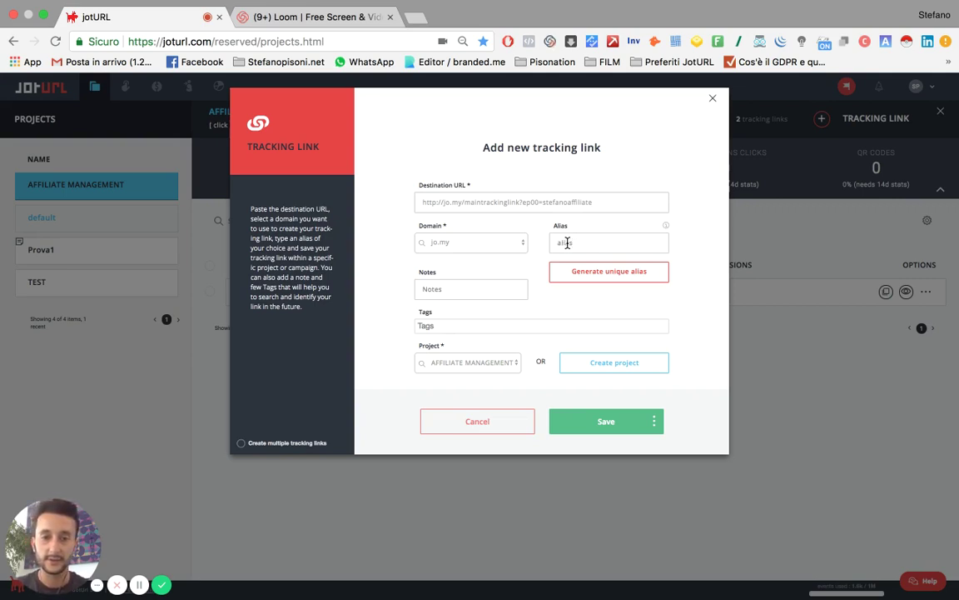
pyautogui.write('affilia')
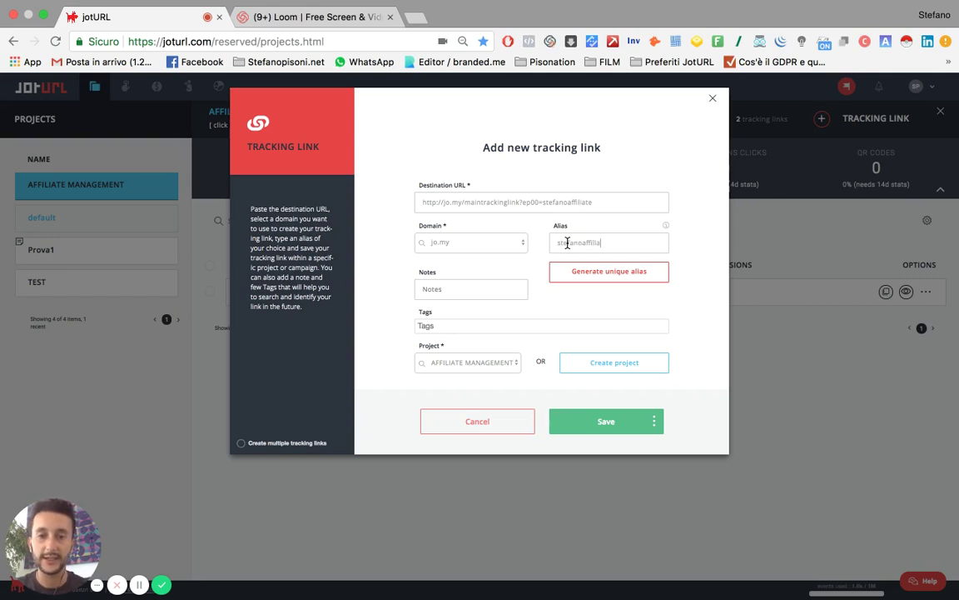
pyautogui.write('te123test')
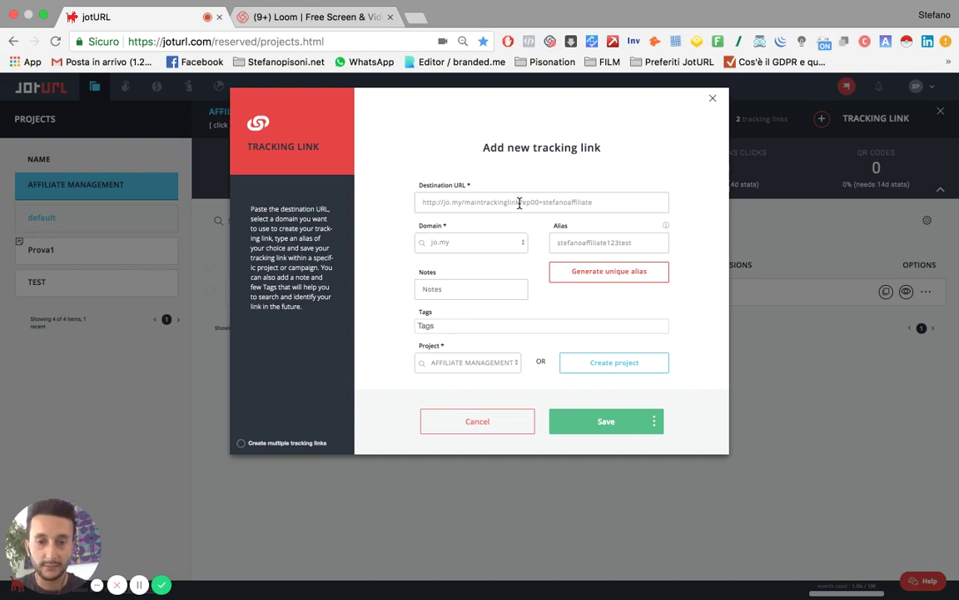
# Step: Check the ep00 parameter and its value in the destination URL, and save and close the affiliate tracking link
pyautogui.moveTo(520, 202); pyautogui.dragTo(605, 201)
pyautogui.click(606, 202)
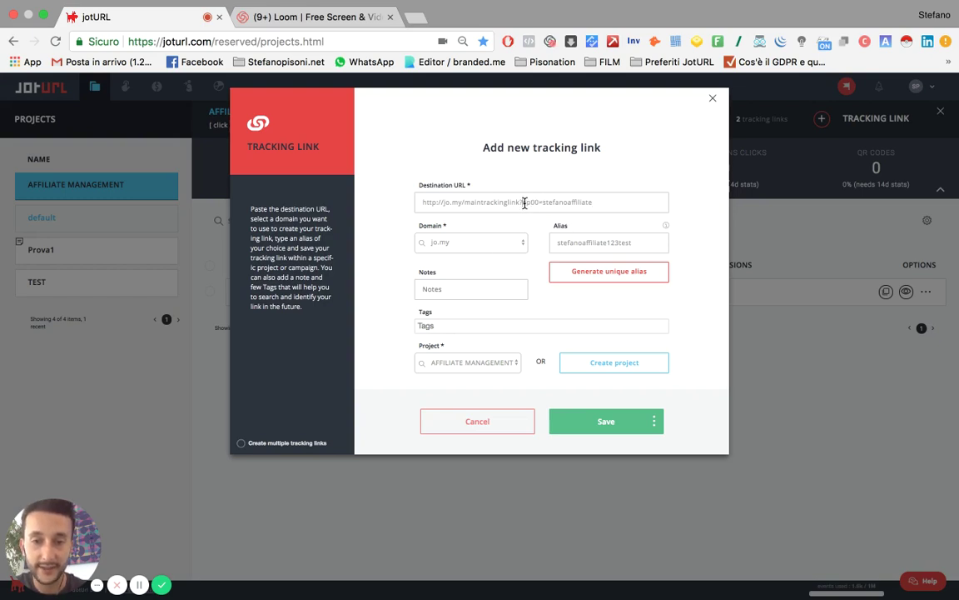
pyautogui.moveTo(523, 203)
pyautogui.mouseDown()
pyautogui.moveTo(542, 203)
pyautogui.moveTo(524, 202)
pyautogui.mouseUp()
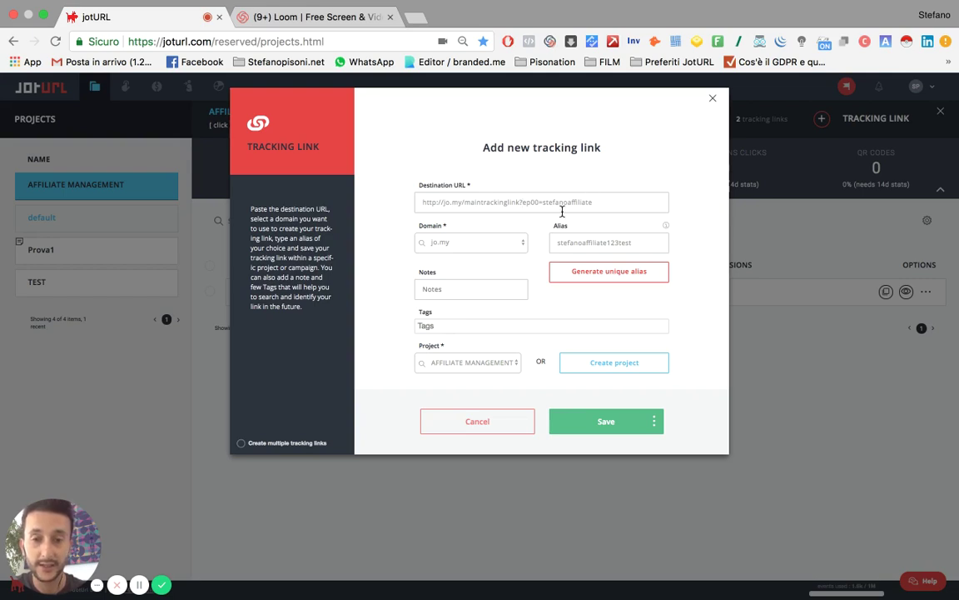
pyautogui.moveTo(542, 202); pyautogui.dragTo(601, 203)
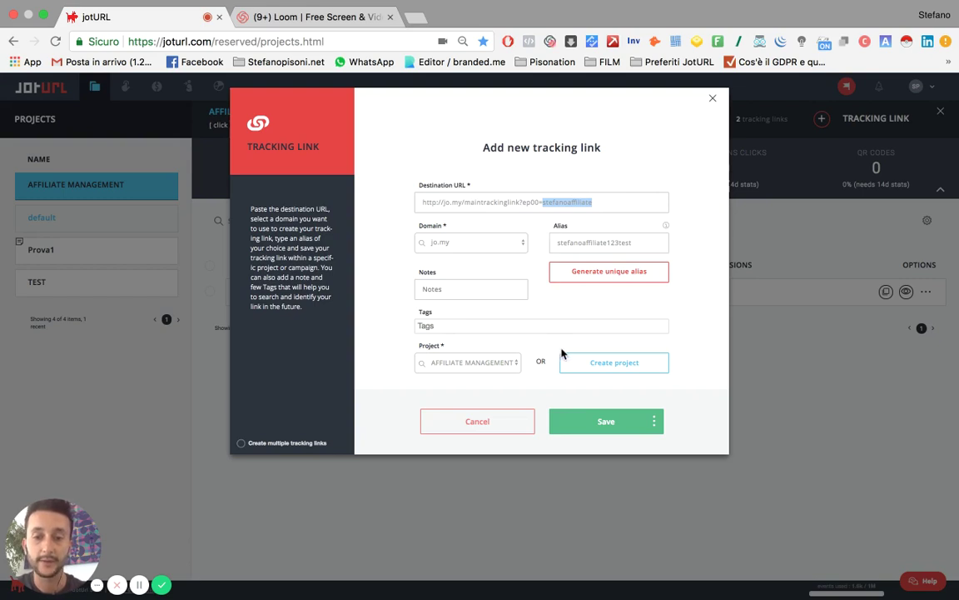
pyautogui.click(598, 426)
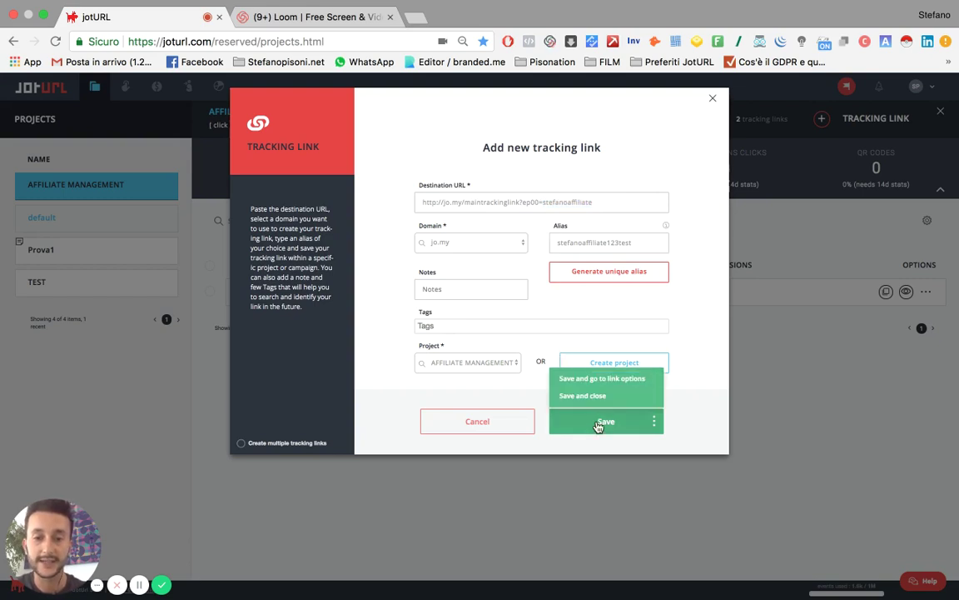
pyautogui.click(599, 397)
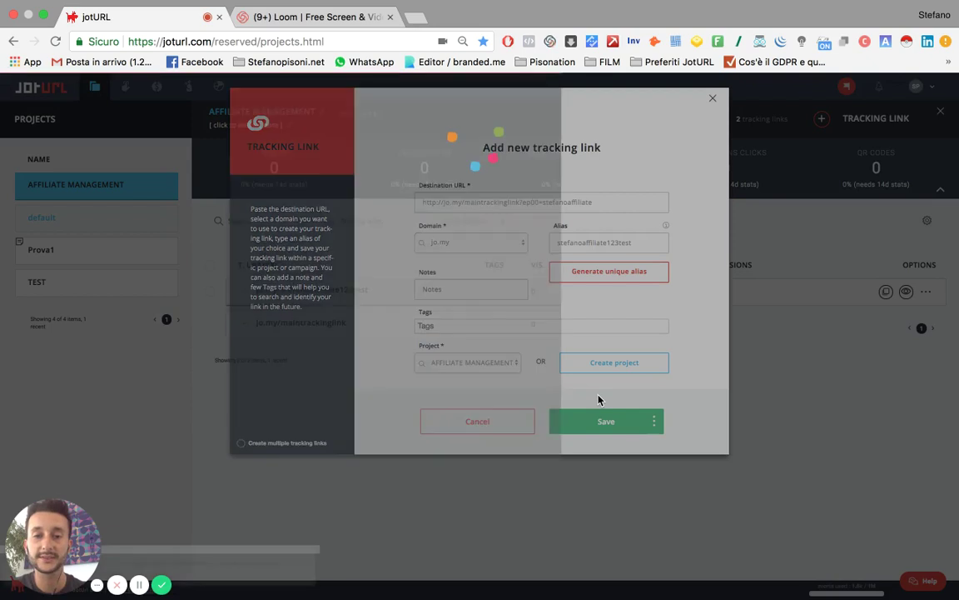